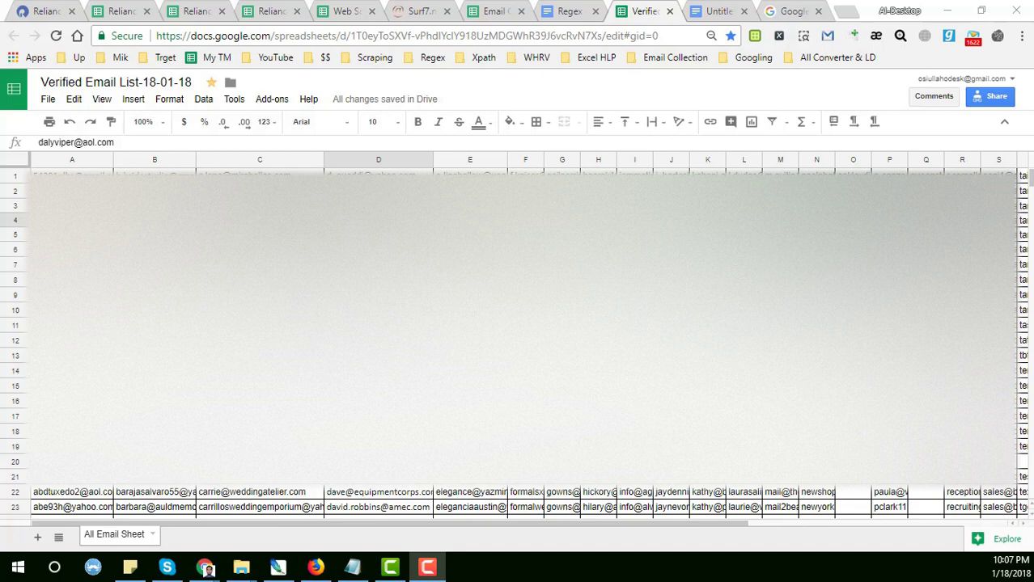
pyautogui.click(259, 264)
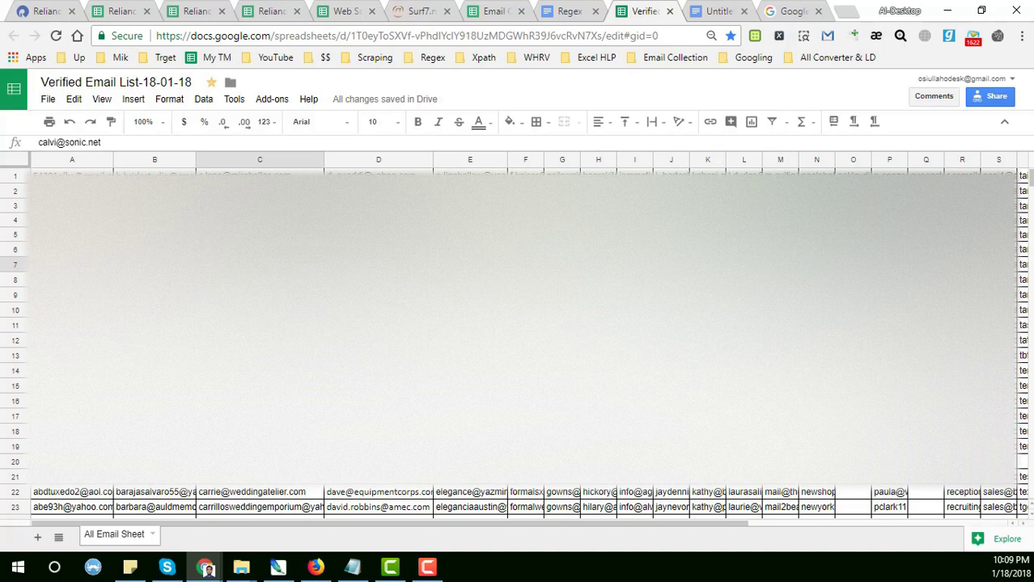
pyautogui.click(789, 11)
pyautogui.click(533, 36)
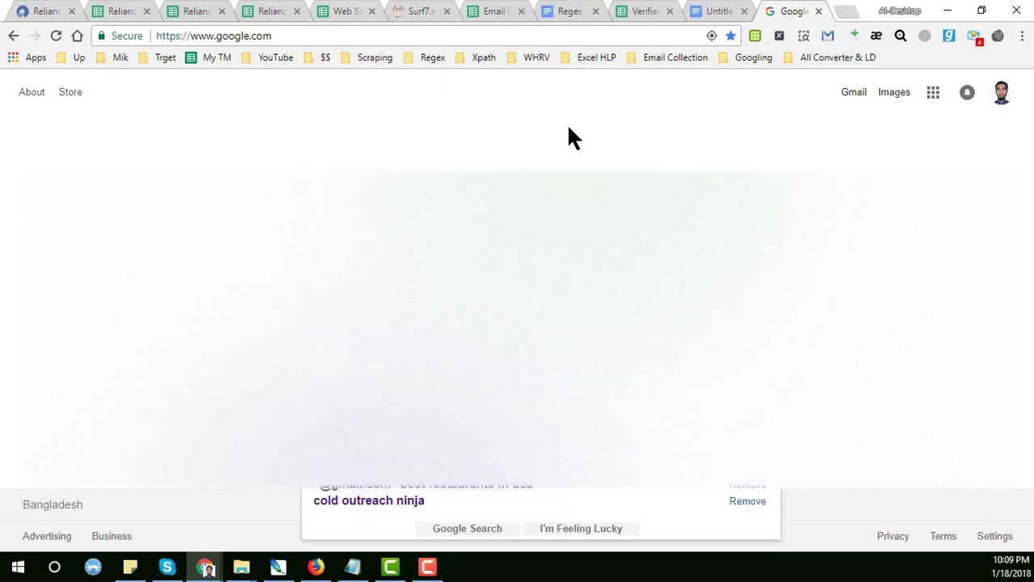
# Review the LinkedIn site search query in the untitled document, covering its site operator, email domains and photographer keywords.
pyautogui.click(721, 7)
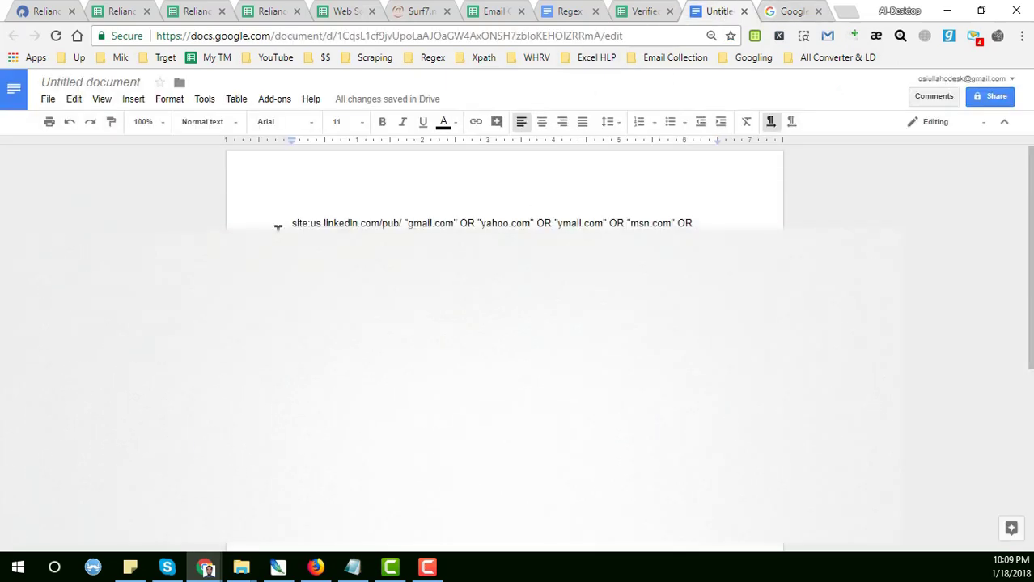
pyautogui.click(280, 222)
pyautogui.press('Right')
pyautogui.press('Right')
pyautogui.press('Right')
pyautogui.press('Right')
pyautogui.press('Right')
pyautogui.press('Right')
pyautogui.press('Right')
pyautogui.press('Right')
pyautogui.press('Right')
pyautogui.press('Right')
pyautogui.press('Right')
pyautogui.press('Right')
pyautogui.press('Right')
pyautogui.press('Right')
pyautogui.click(320, 223)
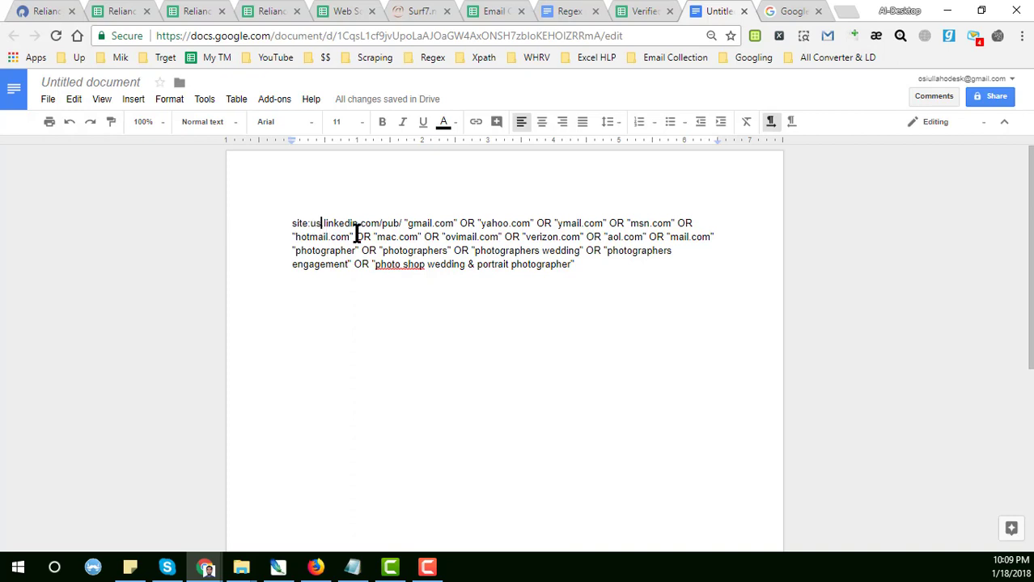
pyautogui.click(420, 224)
pyautogui.click(423, 252)
# Delete the final OR "photo shop wedding & portrait photographer" term from the query in the document.
pyautogui.click(601, 272)
pyautogui.moveTo(584, 267); pyautogui.dragTo(490, 251)
pyautogui.click(412, 280)
pyautogui.doubleClick(359, 265)
pyautogui.moveTo(390, 275); pyautogui.dragTo(577, 275)
pyautogui.press('BackSpace')
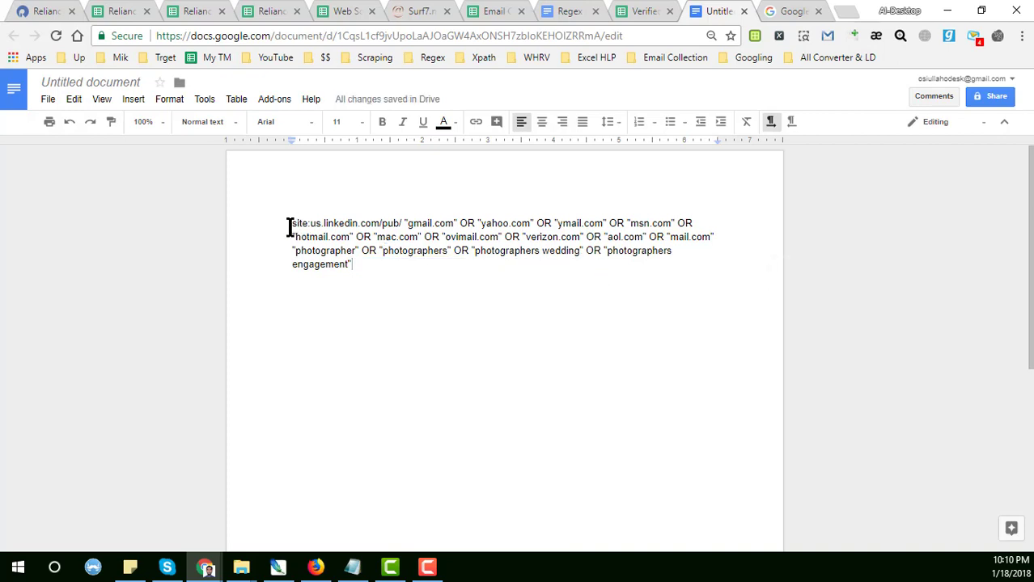
# Copy the whole us.linkedin.com/pub/ query from the document and run it as a Google search.
pyautogui.moveTo(291, 223); pyautogui.dragTo(351, 270)
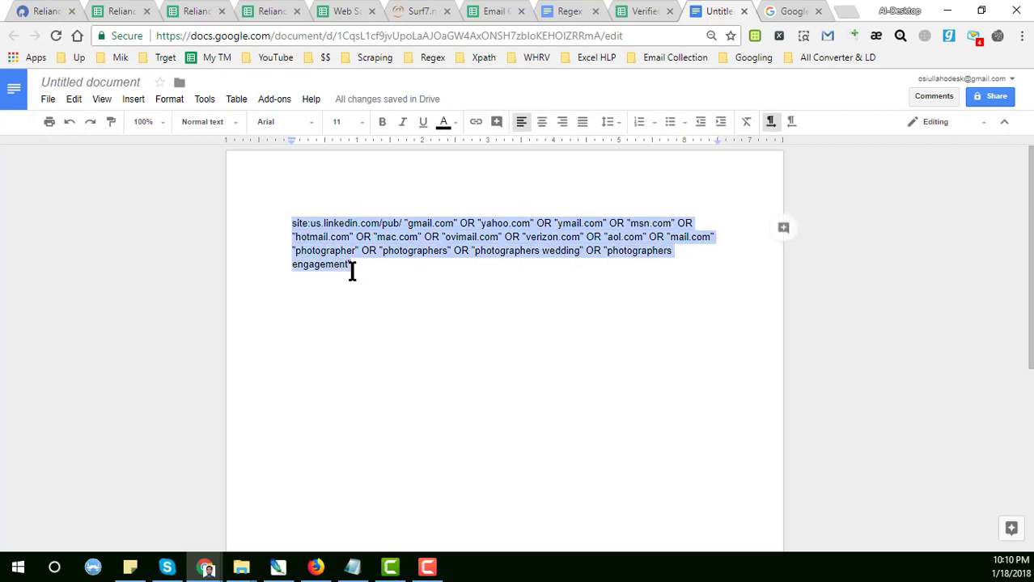
pyautogui.rightClick(313, 224)
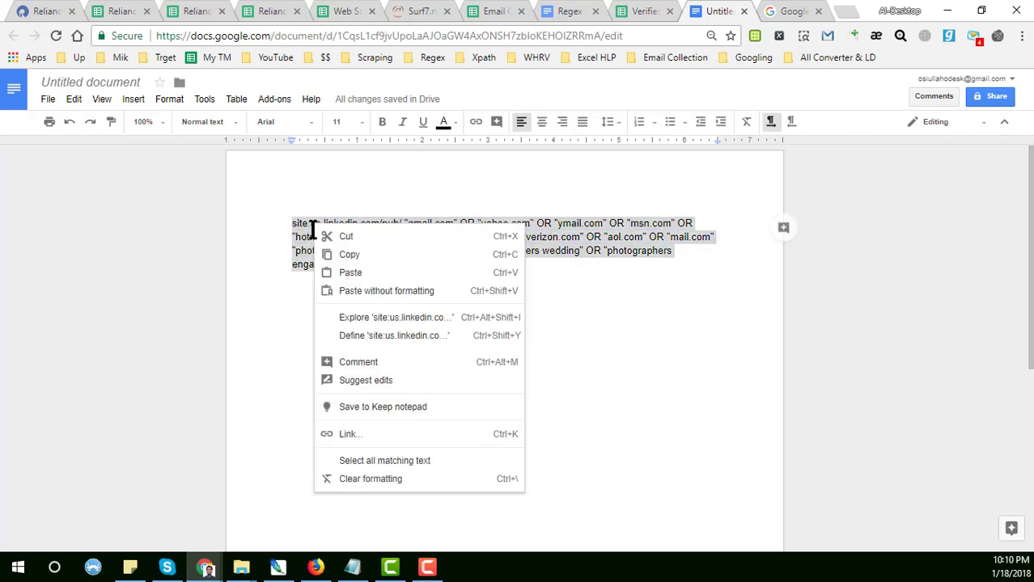
pyautogui.click(362, 263)
pyautogui.click(789, 11)
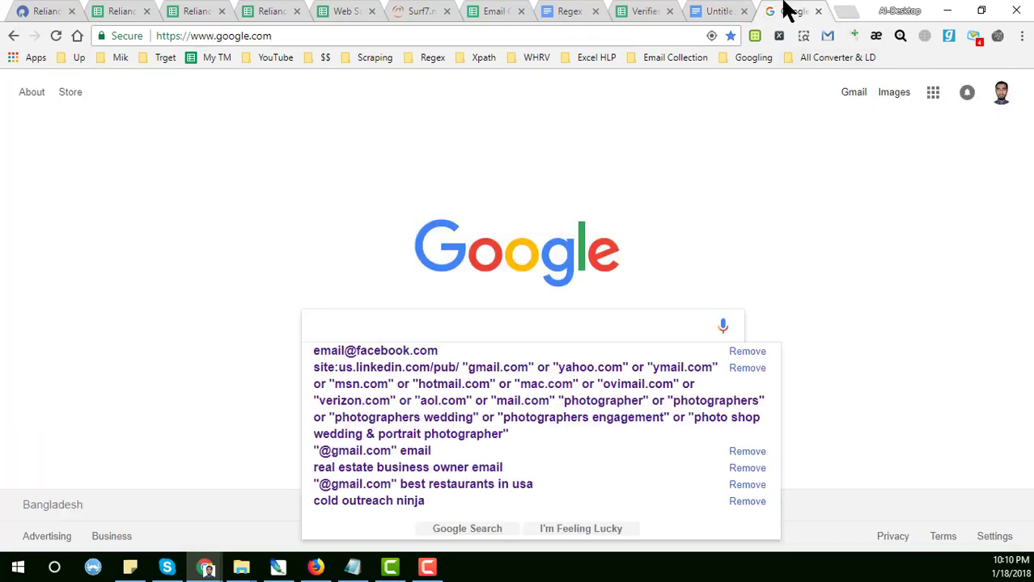
pyautogui.rightClick(341, 328)
pyautogui.click(392, 136)
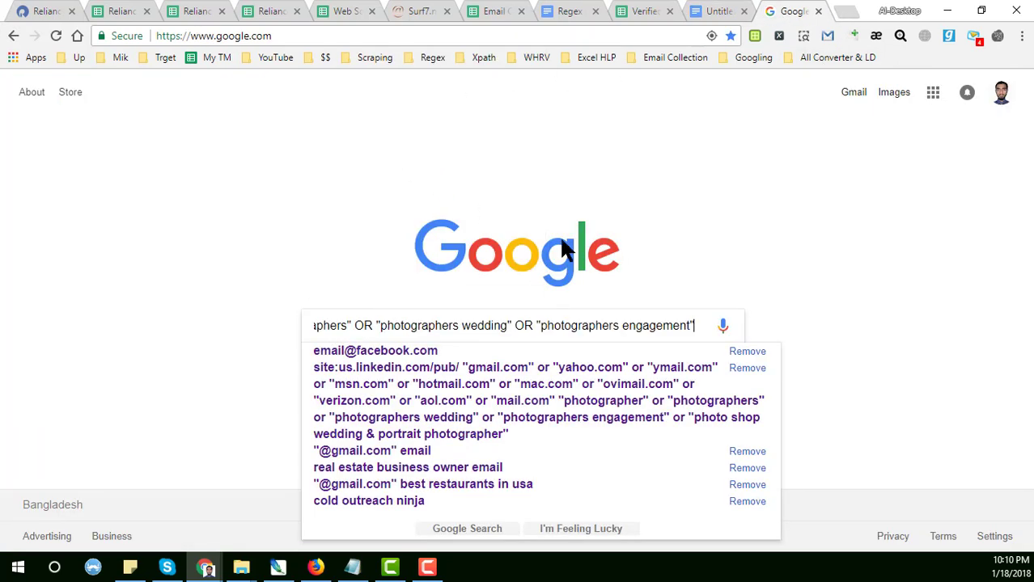
pyautogui.press('Return')
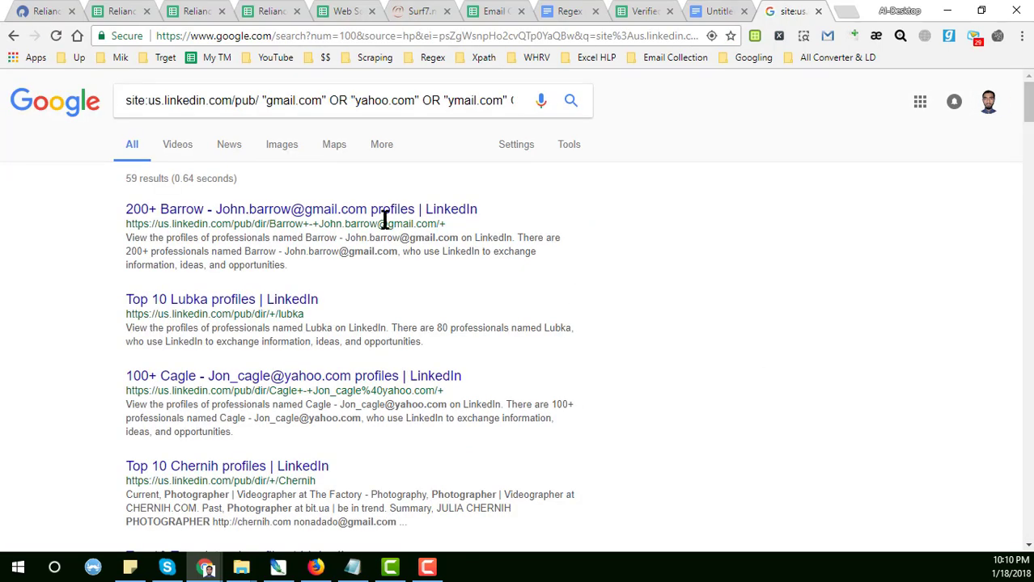
# Look through the Google results for LinkedIn profiles whose snippets contain email addresses.
pyautogui.scroll(-6, 249, 235)
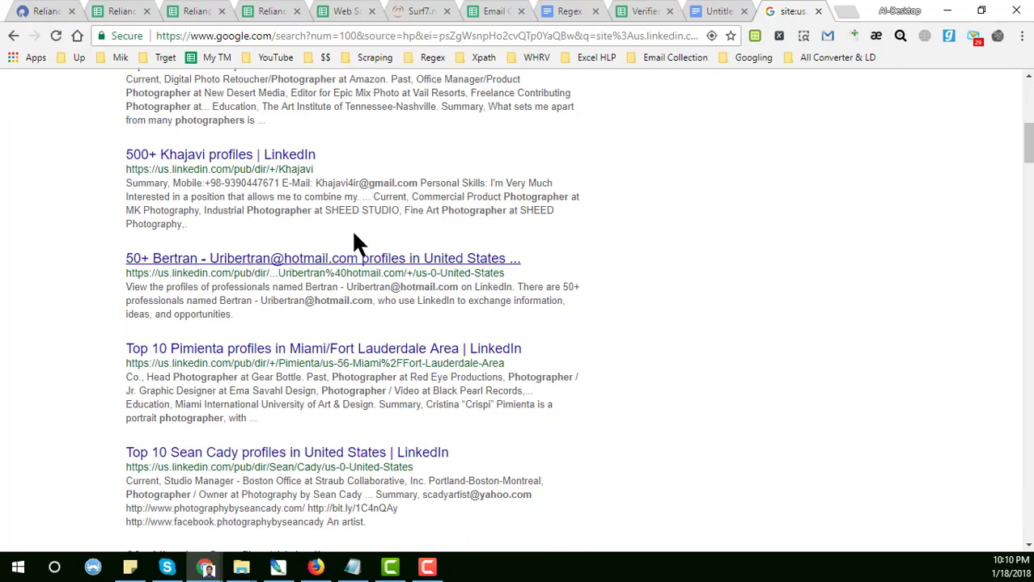
pyautogui.scroll(-11, 360, 280)
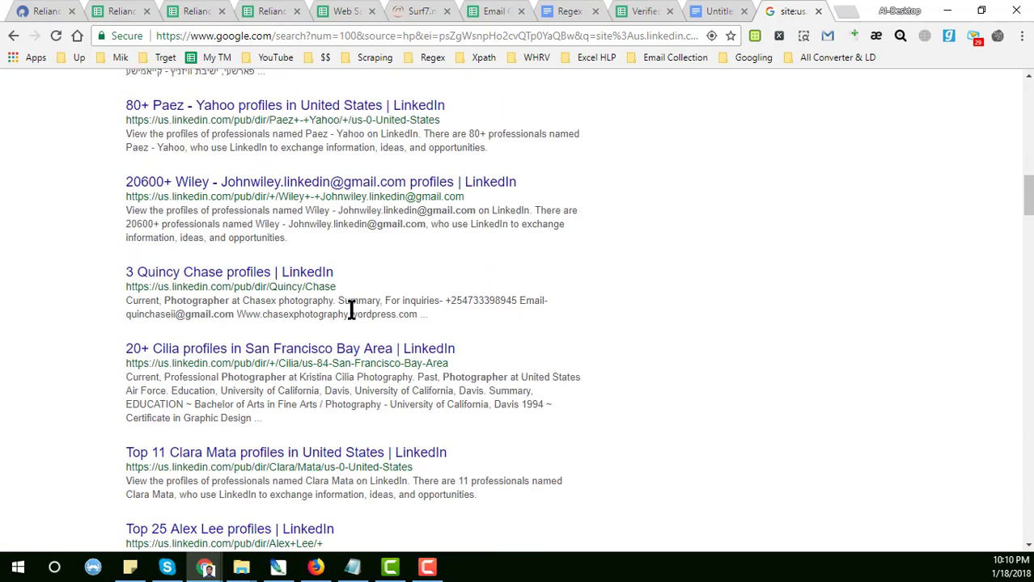
pyautogui.scroll(-5, 264, 287)
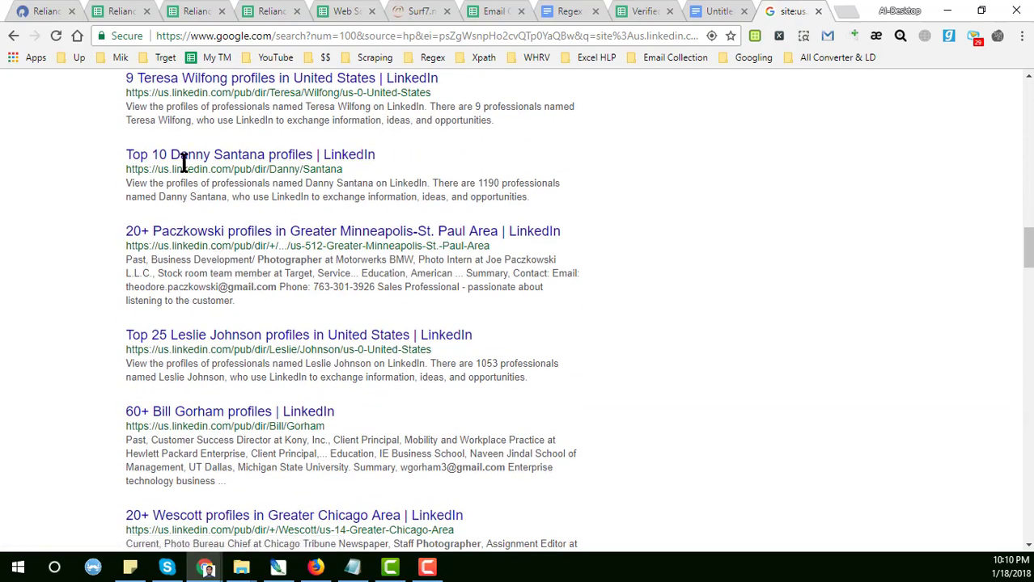
pyautogui.scroll(-11, 324, 380)
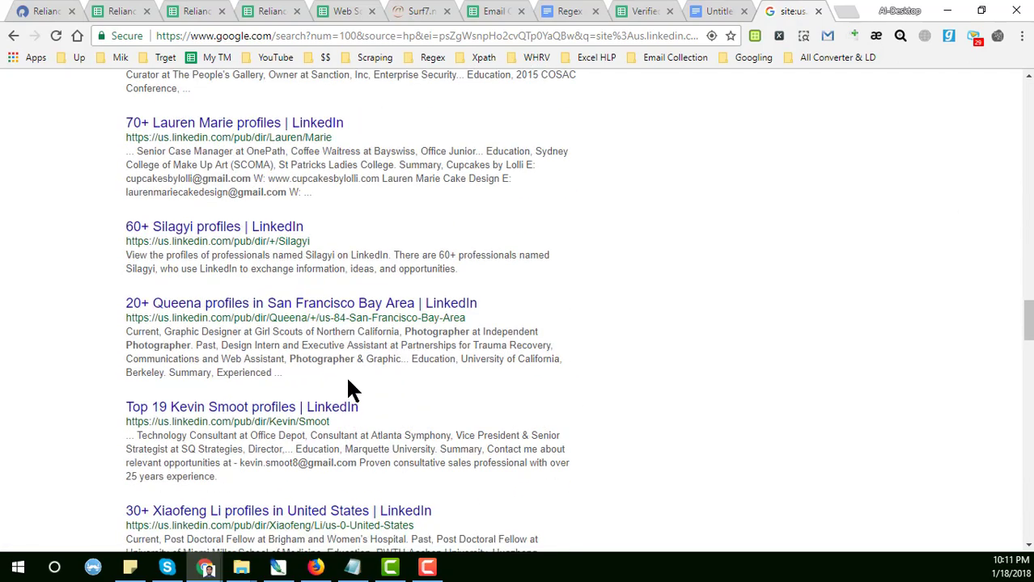
pyautogui.scroll(-10, 349, 388)
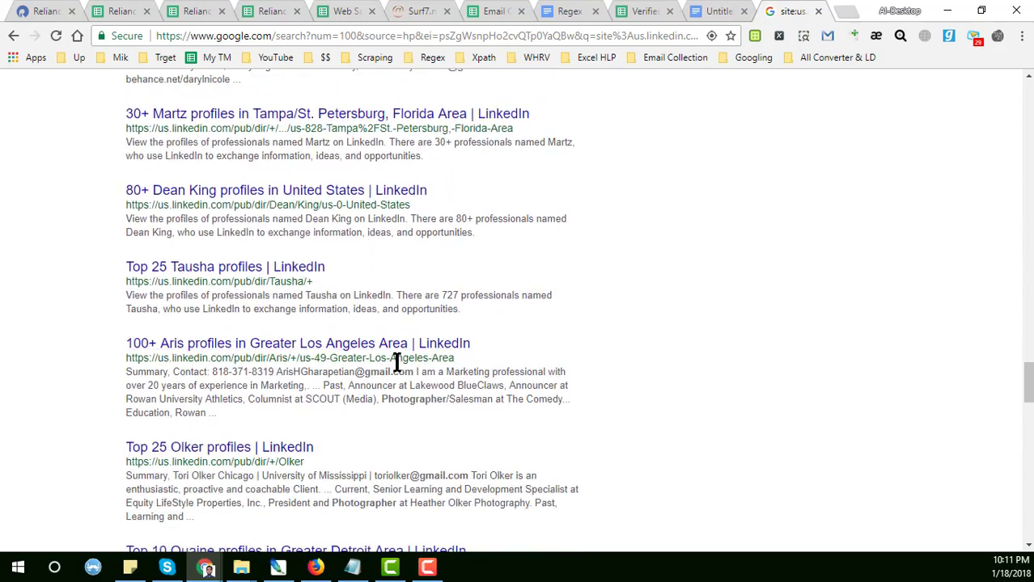
pyautogui.scroll(-5, 396, 373)
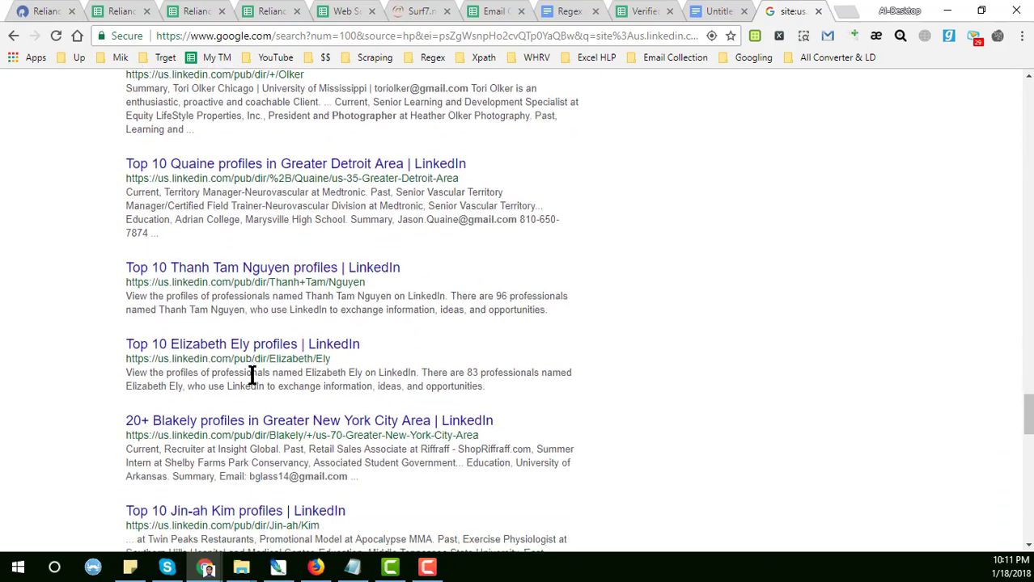
pyautogui.scroll(-12, 252, 375)
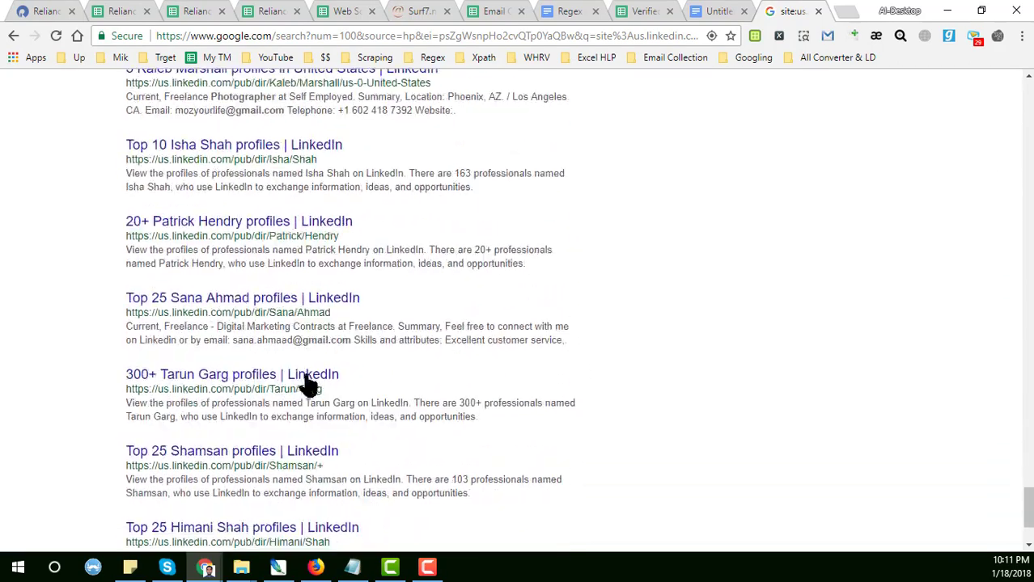
pyautogui.scroll(-3, 310, 383)
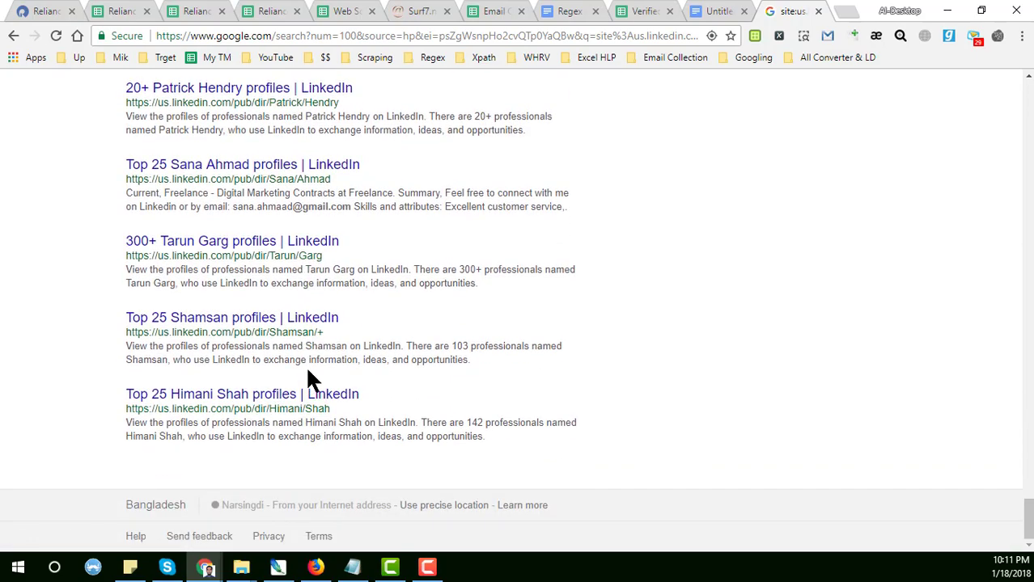
pyautogui.scroll(15, 311, 376)
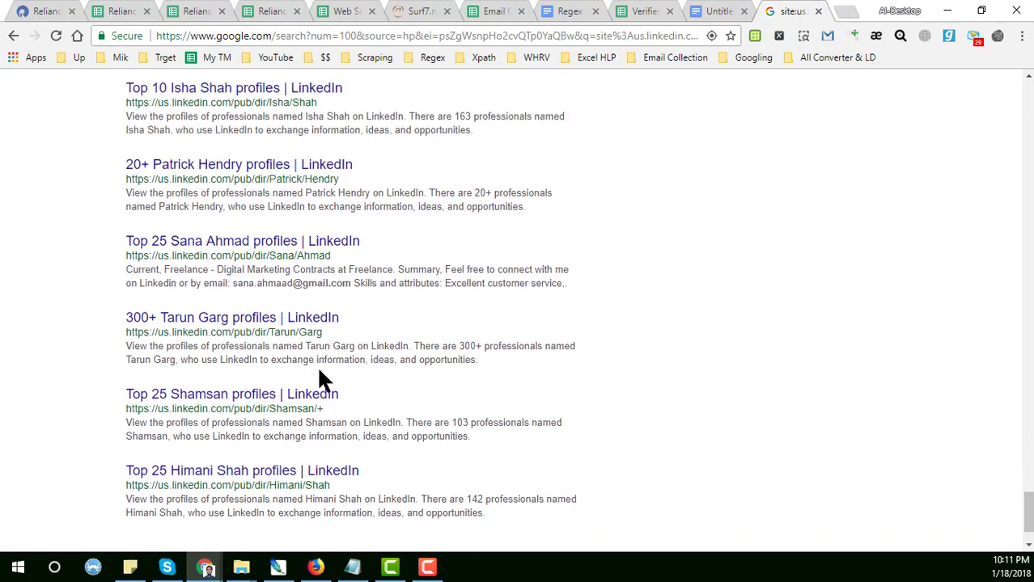
pyautogui.scroll(20, 320, 379)
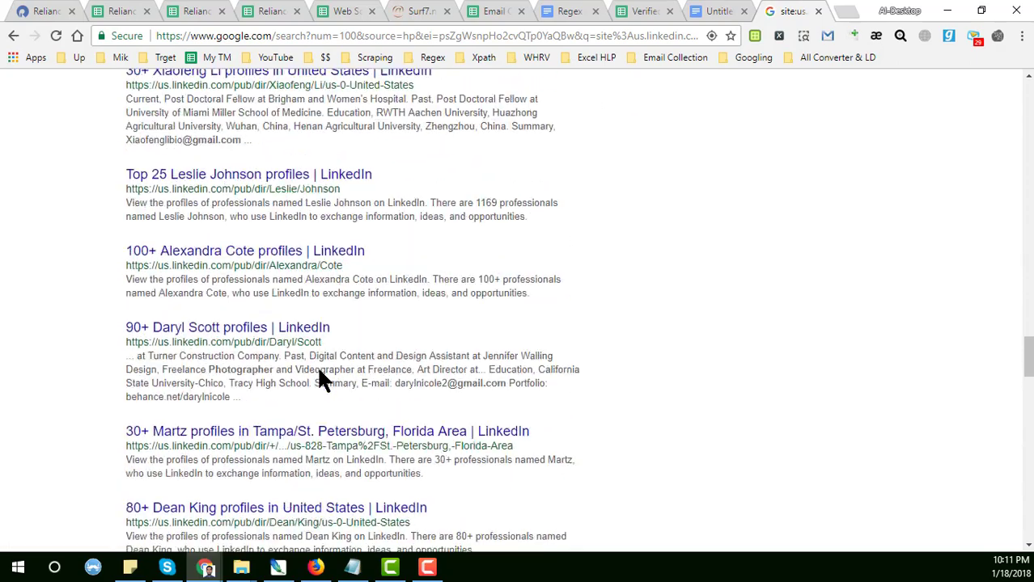
pyautogui.scroll(5, 321, 380)
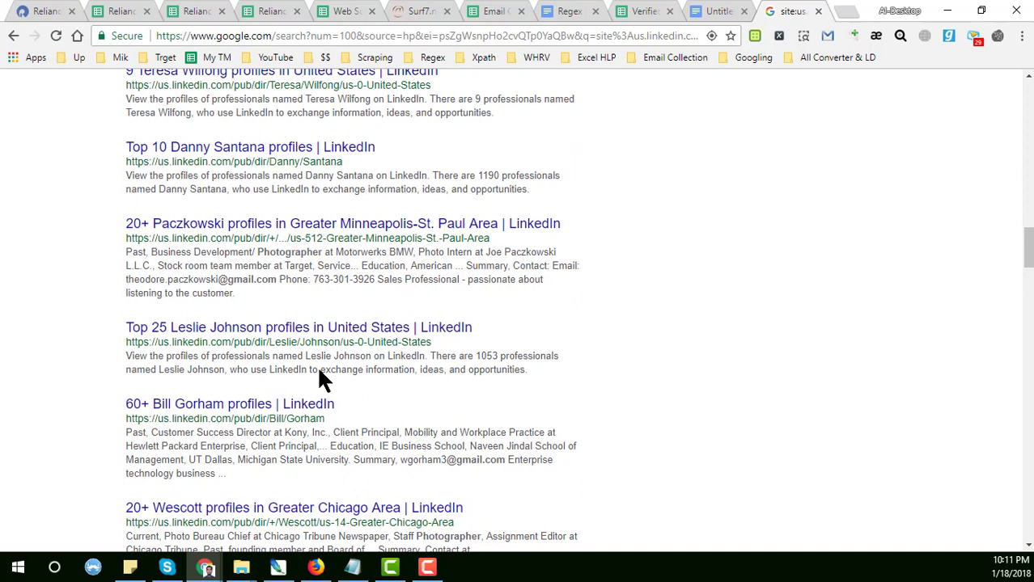
pyautogui.click(846, 11)
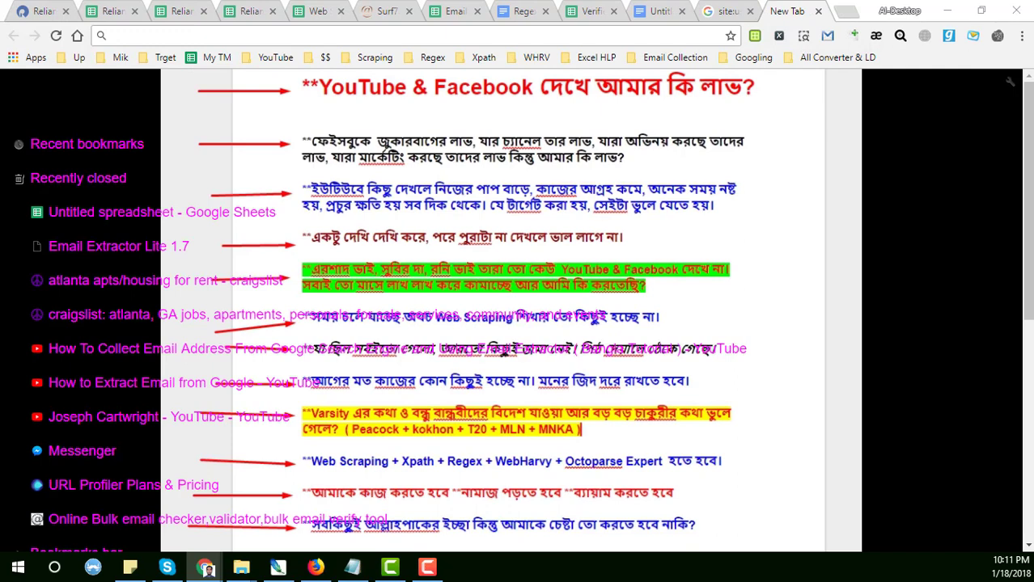
pyautogui.click(802, 9)
pyautogui.rightClick(474, 35)
pyautogui.click(517, 106)
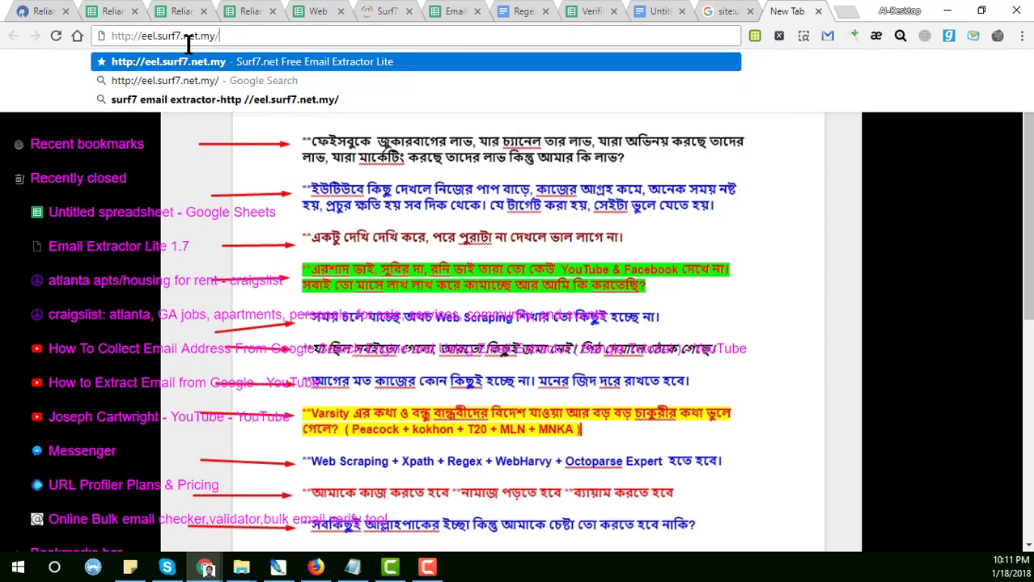
pyautogui.click(278, 58)
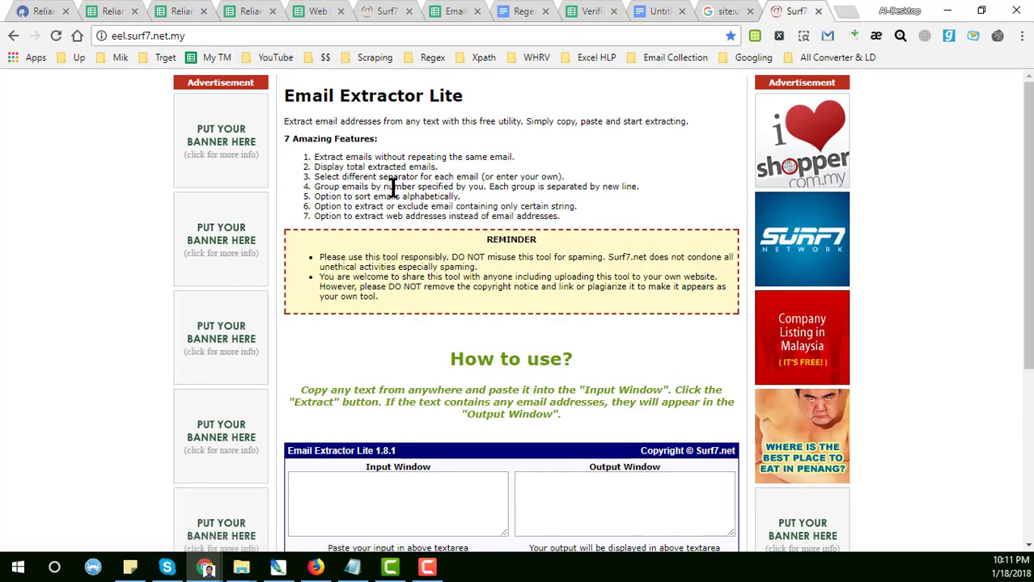
# Copy the entire Google results page and paste it into the Input Window of Email Extractor Lite.
pyautogui.scroll(-2, 558, 284)
pyautogui.scroll(-2, 559, 284)
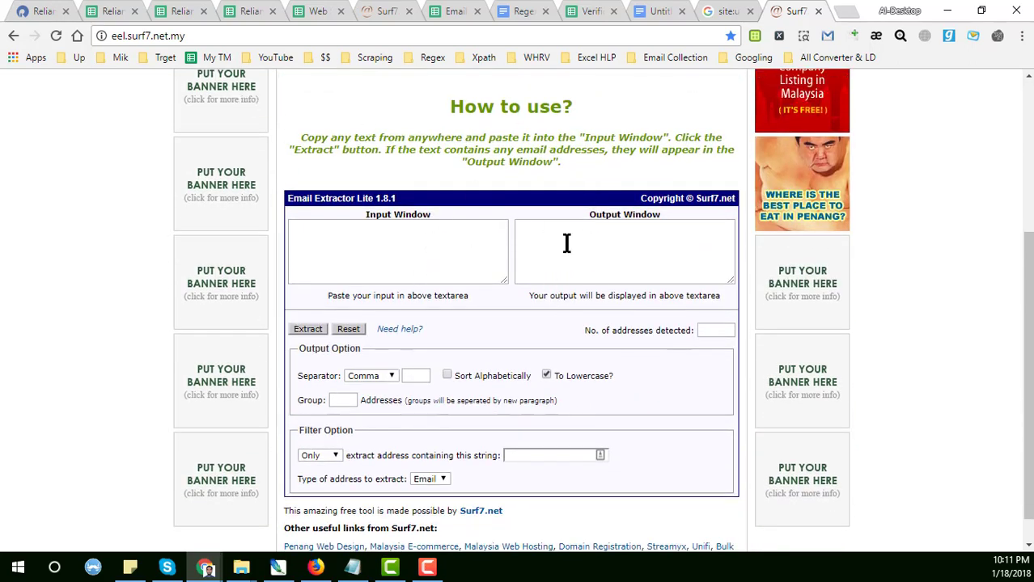
pyautogui.scroll(-1, 510, 235)
pyautogui.click(475, 212)
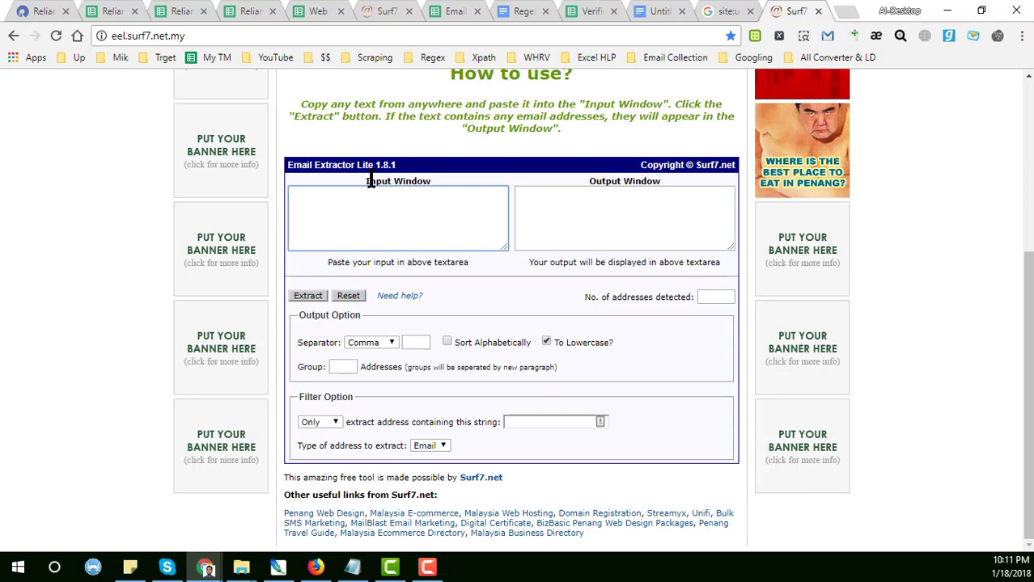
pyautogui.click(728, 11)
pyautogui.scroll(20, 275, 238)
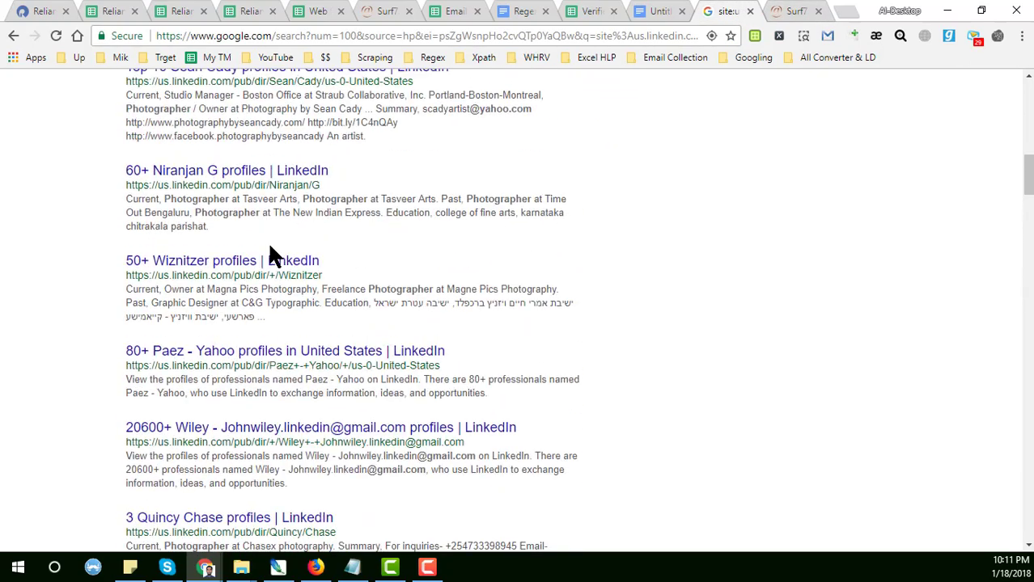
pyautogui.scroll(2, 93, 234)
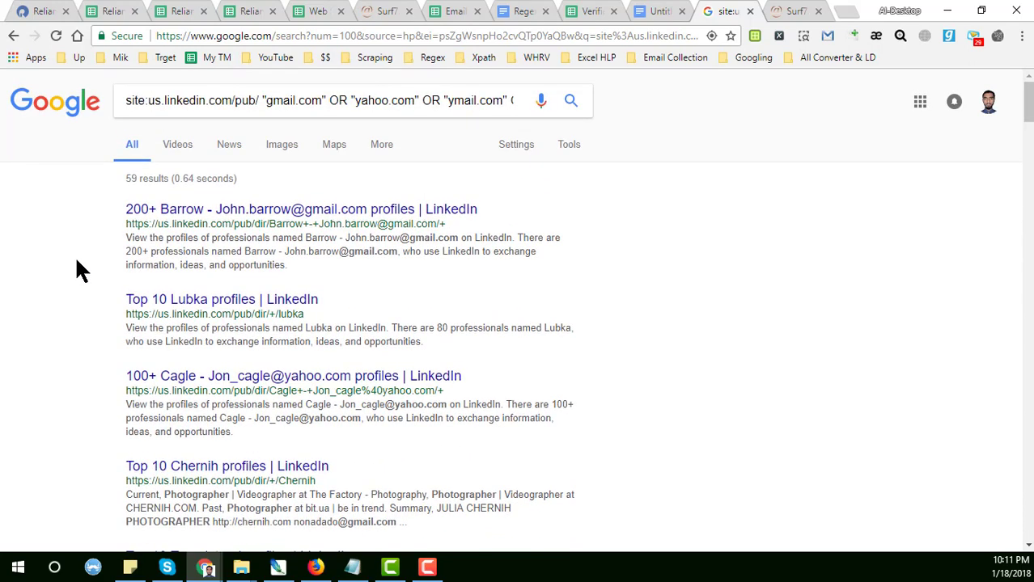
pyautogui.hotkey('ctrl', 'a')
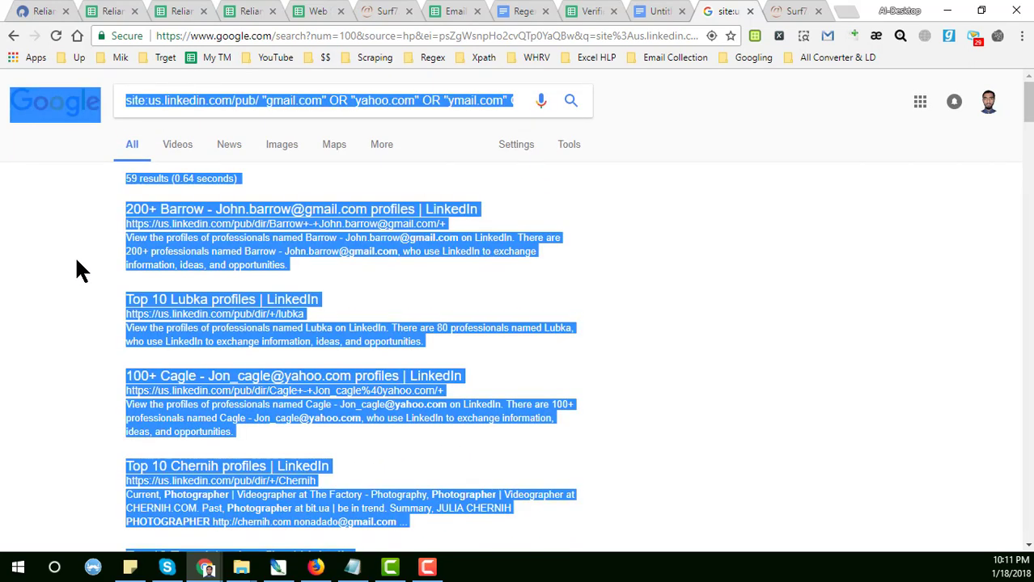
pyautogui.click(786, 10)
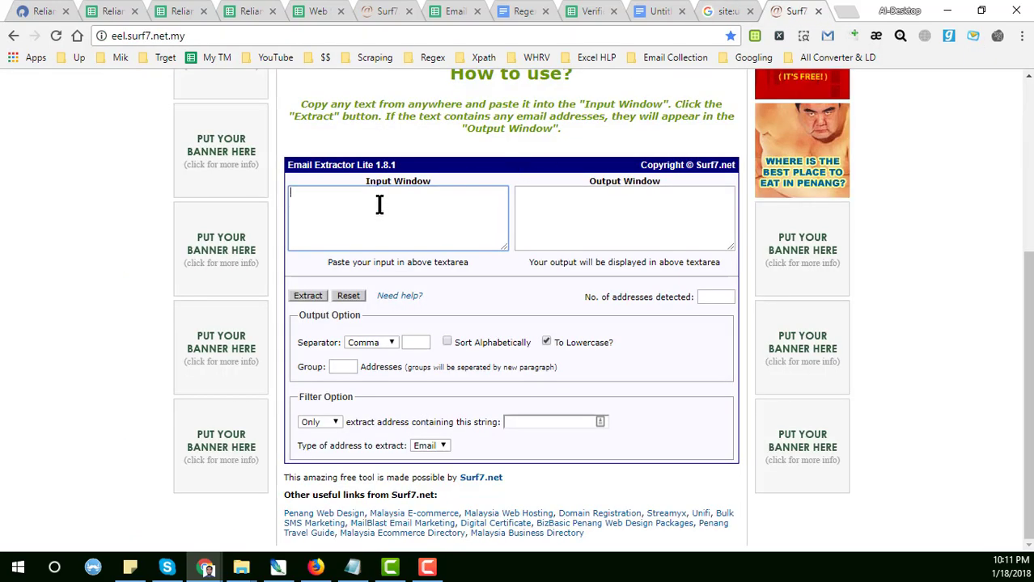
pyautogui.rightClick(380, 203)
pyautogui.click(429, 294)
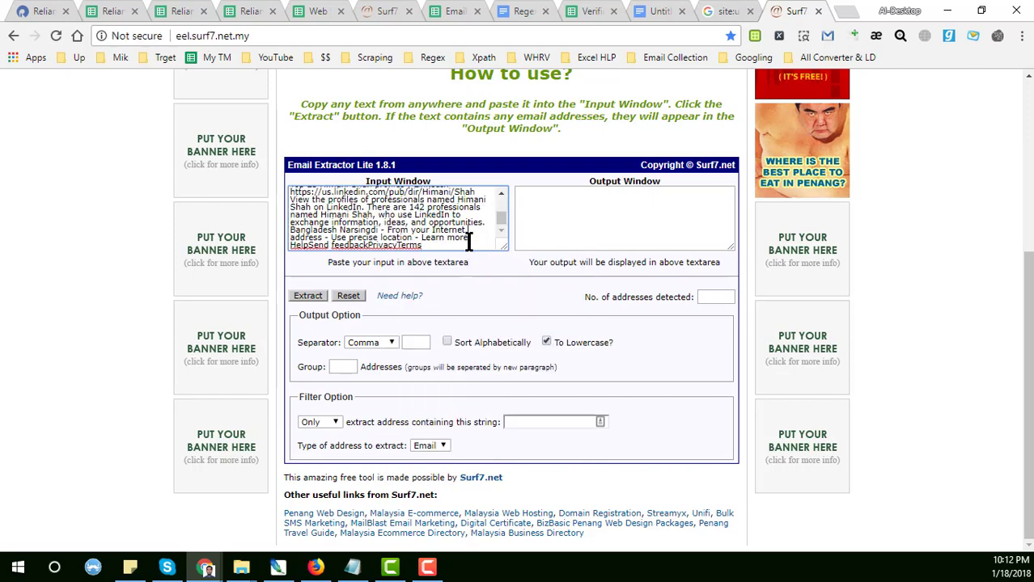
# Extract the email addresses from the pasted text with the New Line separator, and enlarge the output box.
pyautogui.scroll(5, 468, 242)
pyautogui.scroll(5, 468, 242)
pyautogui.click(564, 216)
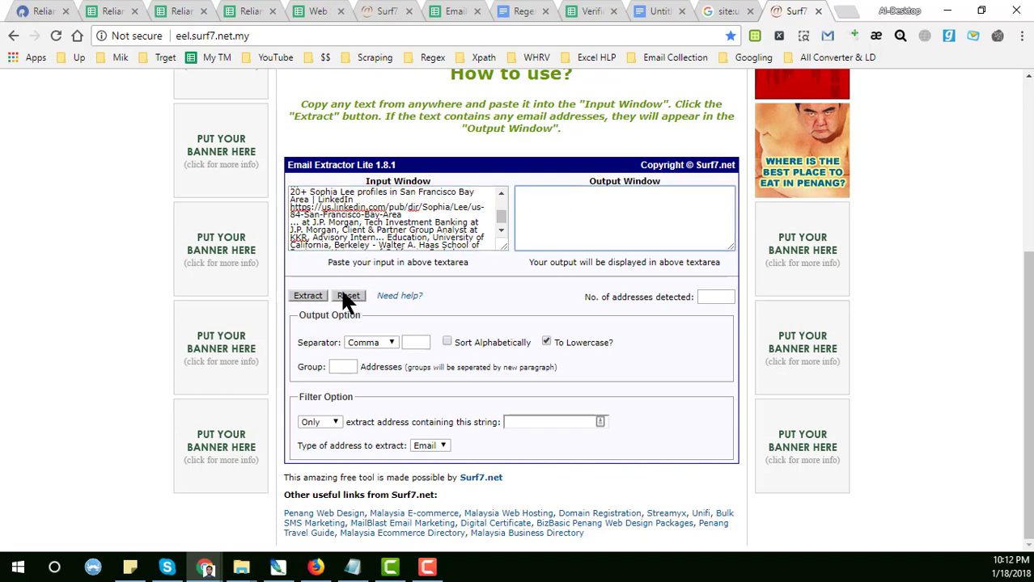
pyautogui.click(371, 340)
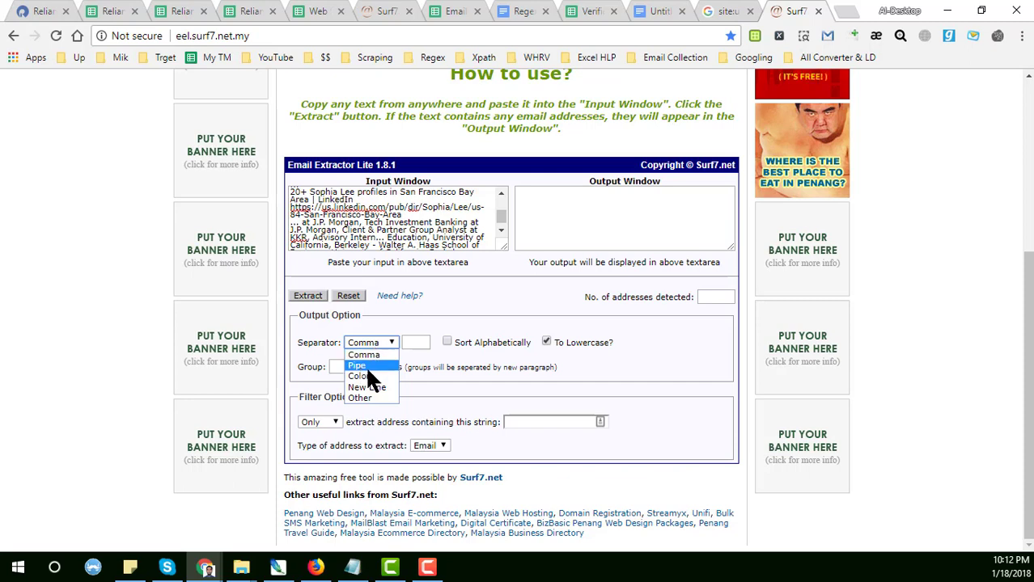
pyautogui.click(377, 386)
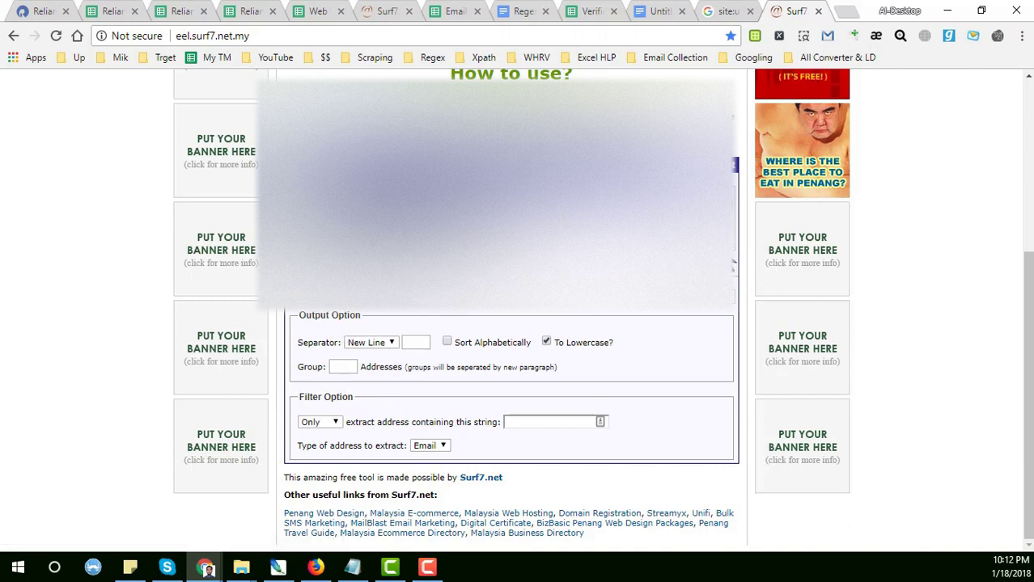
pyautogui.moveTo(736, 263); pyautogui.dragTo(809, 336)
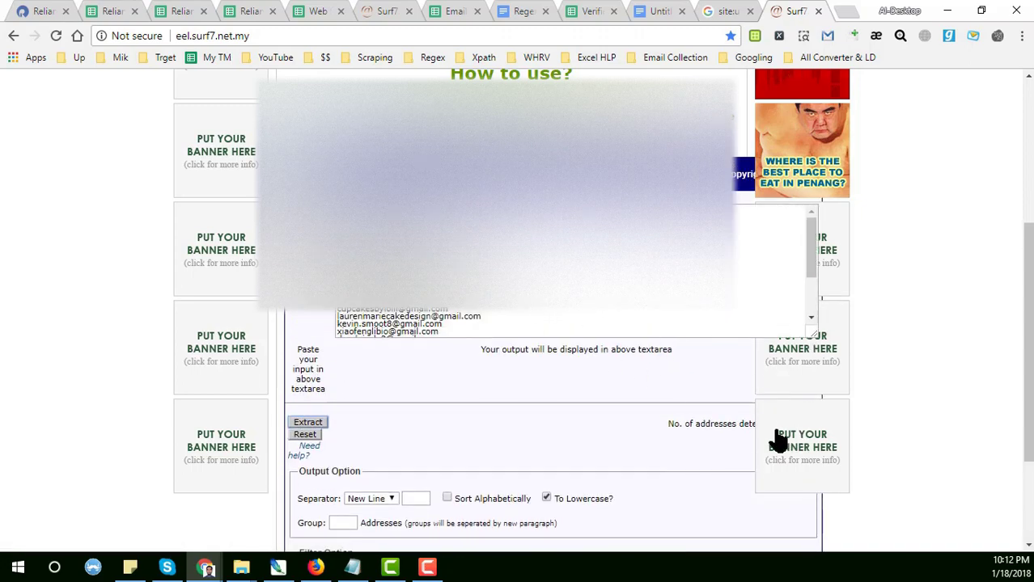
# Shrink the output box of extracted addresses in Email Extractor Lite so it fits beside the banner column.
pyautogui.scroll(-3, 576, 388)
pyautogui.scroll(-1, 587, 469)
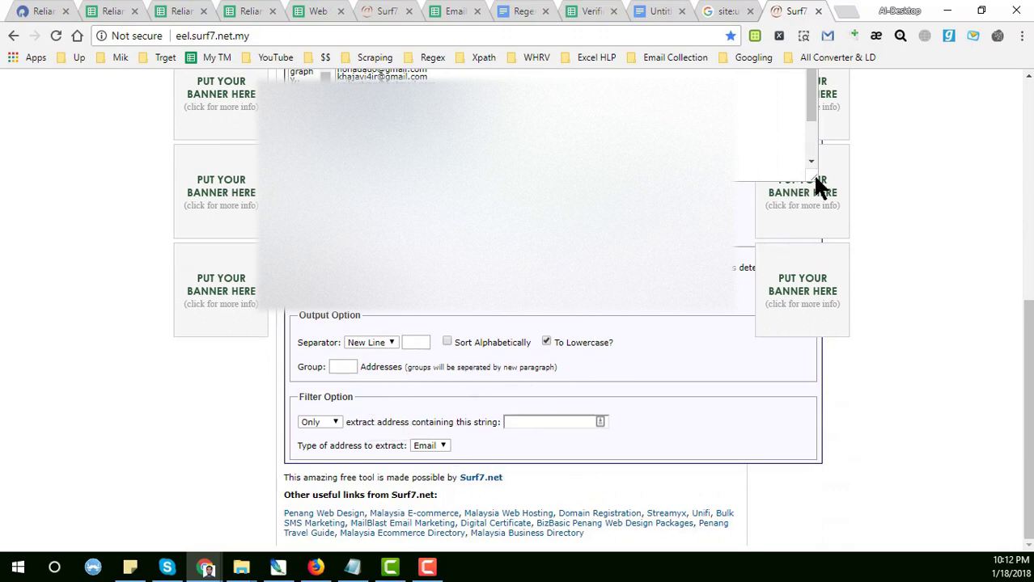
pyautogui.moveTo(815, 179); pyautogui.dragTo(739, 147)
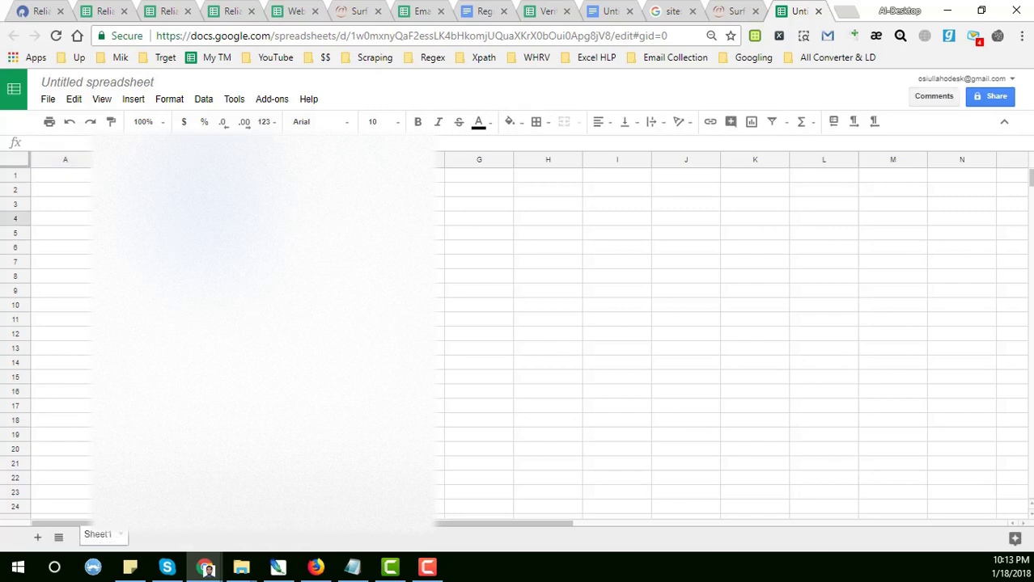
# Copy the extracted email addresses into a new Google Sheets spreadsheet from row 4 down, widen their column, and look through the list.
pyautogui.hotkey('ctrl', 'v')
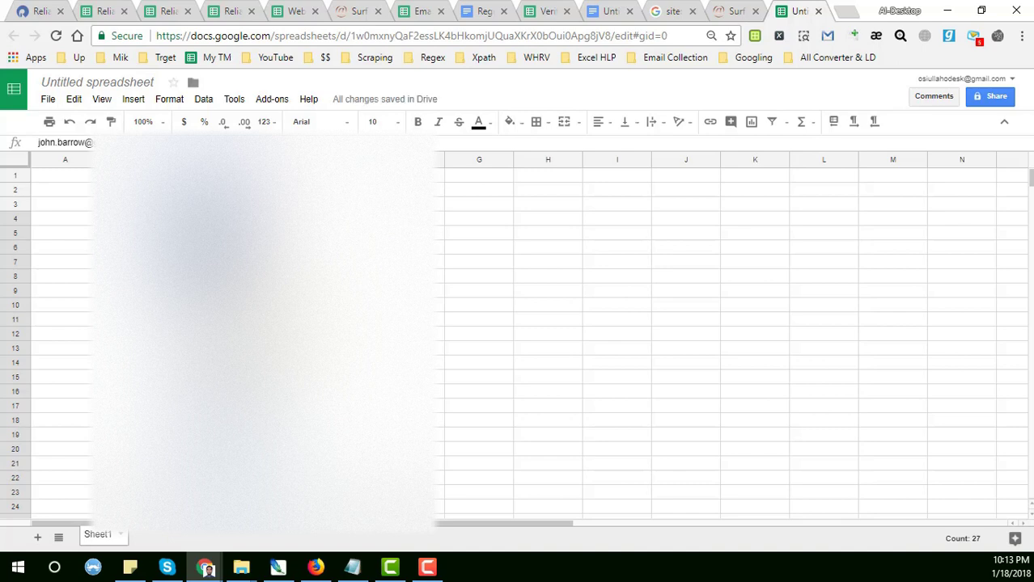
pyautogui.scroll(-4, 518, 340)
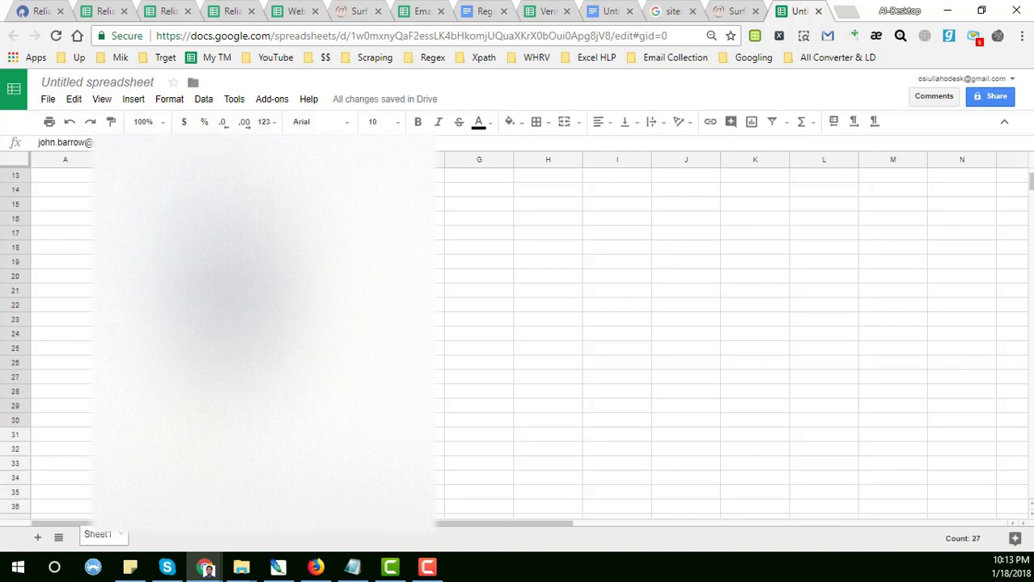
pyautogui.hotkey('ctrl', 'Home')
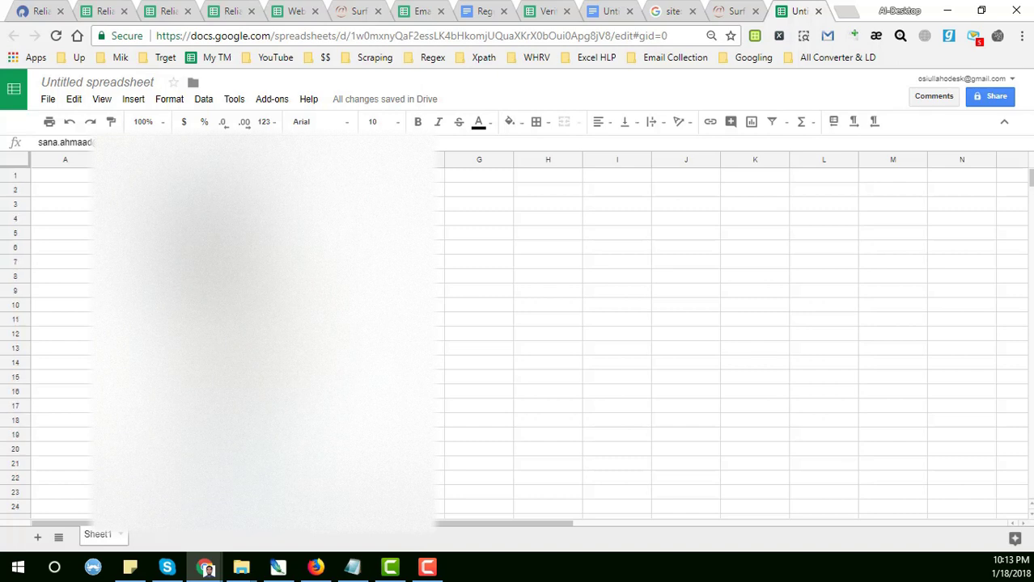
pyautogui.click(65, 218)
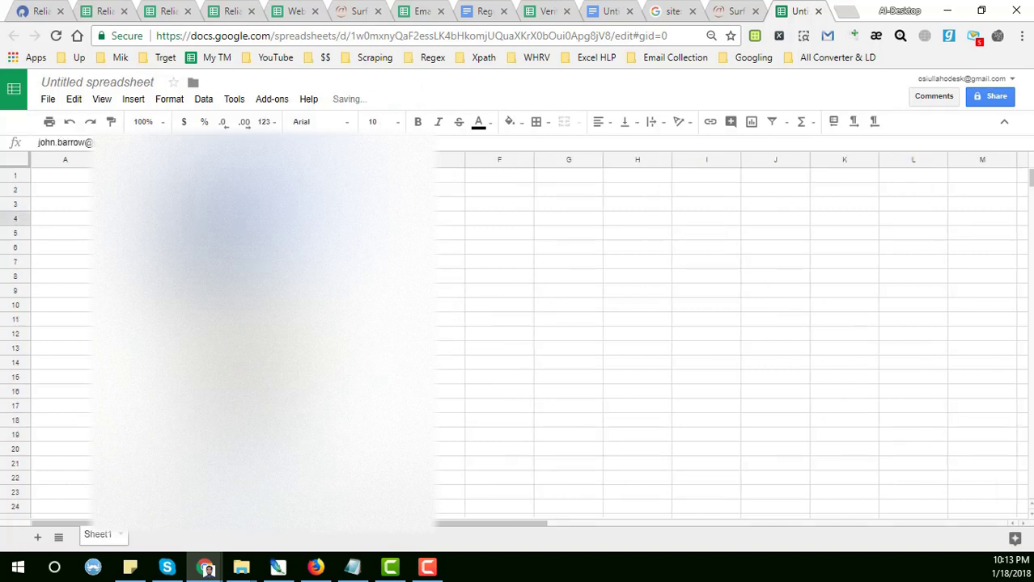
pyautogui.scroll(-2, 518, 340)
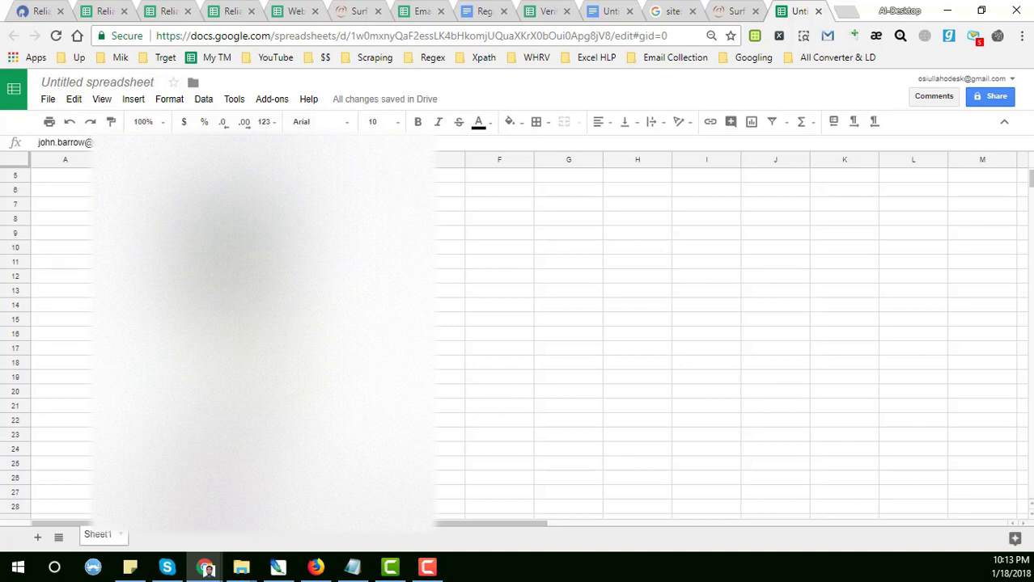